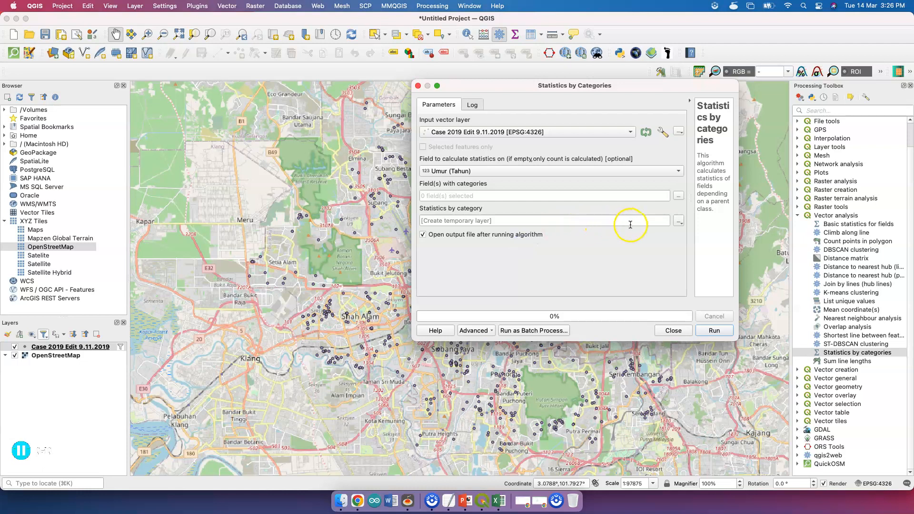
Run Statistics by Categories for Umur (Tahun) on the Case 2019 Edit 9.11.2019 layer, with Jantina as the category field.
{"action": "left_click", "coordinate": [710, 331]}
{"action": "left_click", "coordinate": [679, 196]}
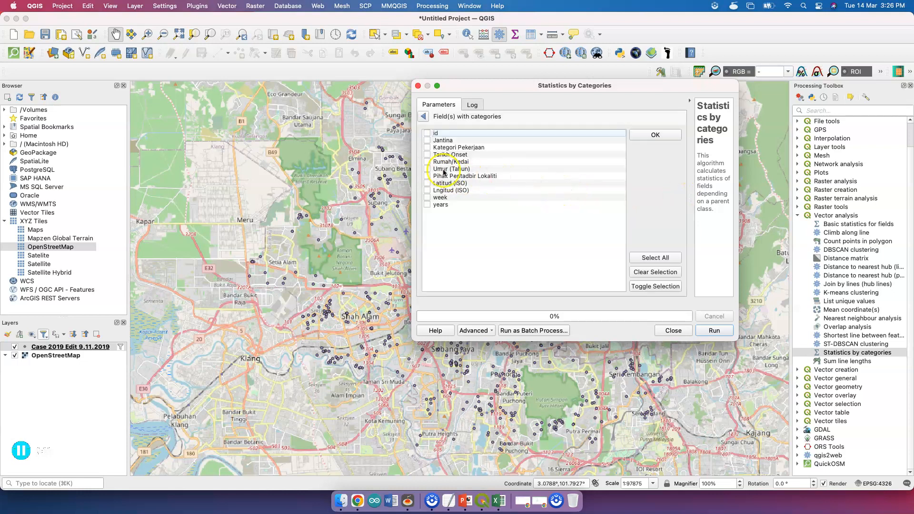
{"action": "left_click", "coordinate": [427, 141]}
{"action": "left_click", "coordinate": [712, 331]}
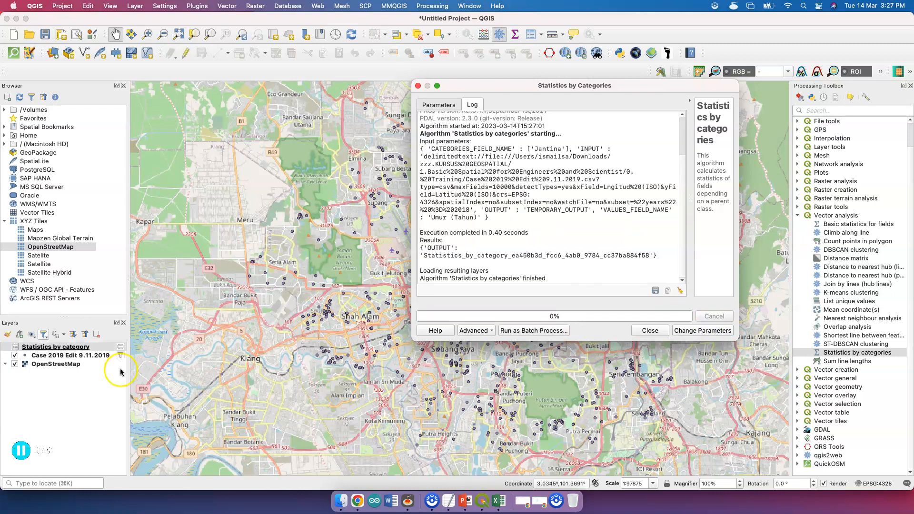
Examine the age statistics per Jantina category in the Statistics by category layer's attribute table, and close it.
{"action": "left_click", "coordinate": [101, 346]}
{"action": "right_click", "coordinate": [101, 346]}
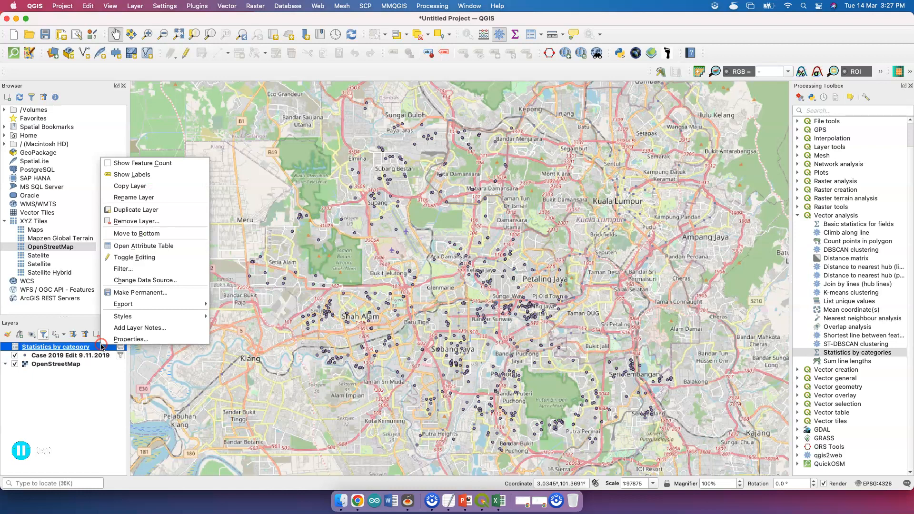
{"action": "left_click", "coordinate": [170, 247]}
{"action": "scroll", "coordinate": [644, 266], "scroll_direction": "right", "scroll_amount": 5}
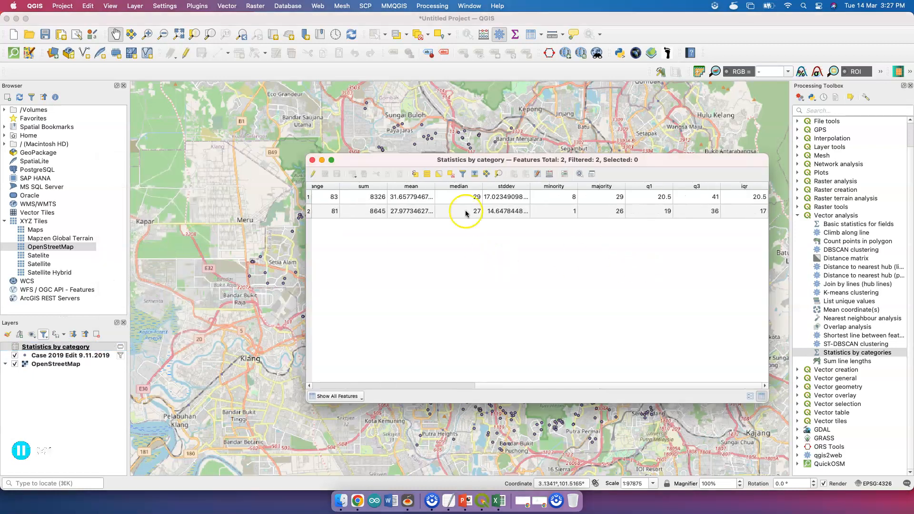
{"action": "scroll", "coordinate": [407, 268], "scroll_direction": "left", "scroll_amount": 5}
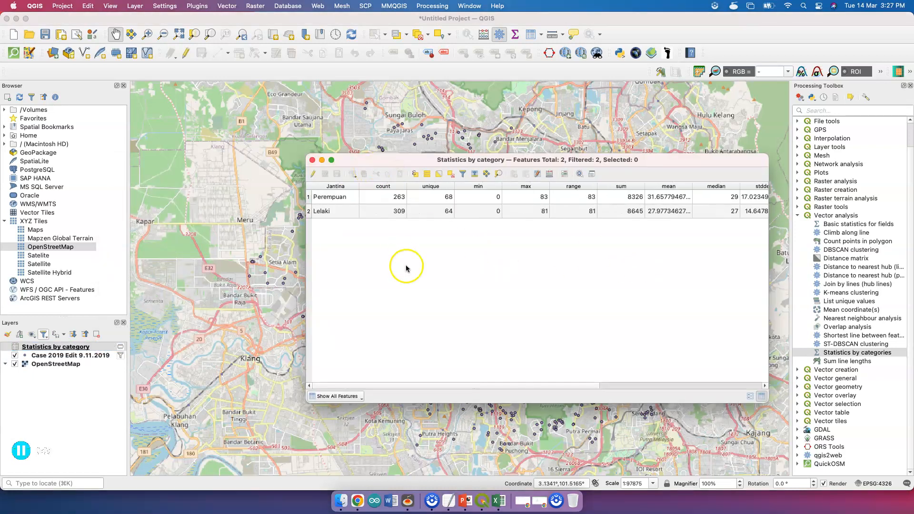
{"action": "left_click", "coordinate": [313, 160]}
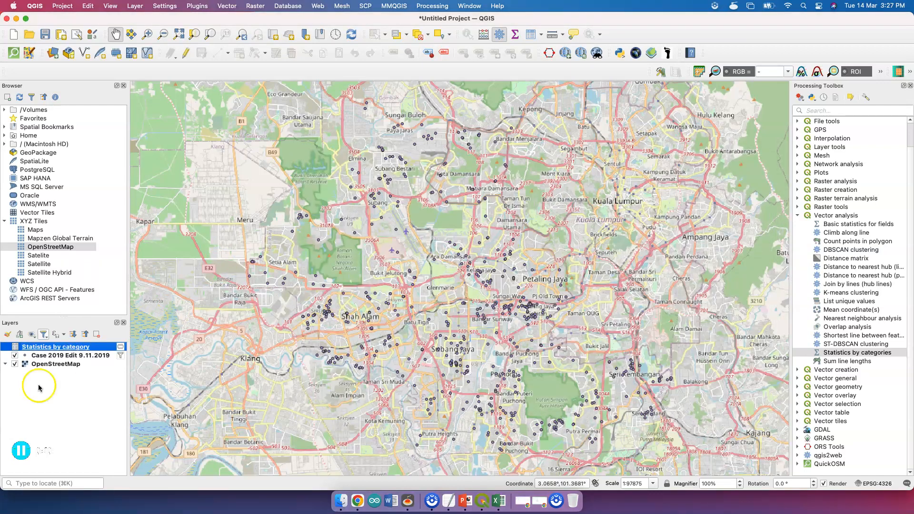
Remove the Statistics by category layer from the project.
{"action": "right_click", "coordinate": [79, 347]}
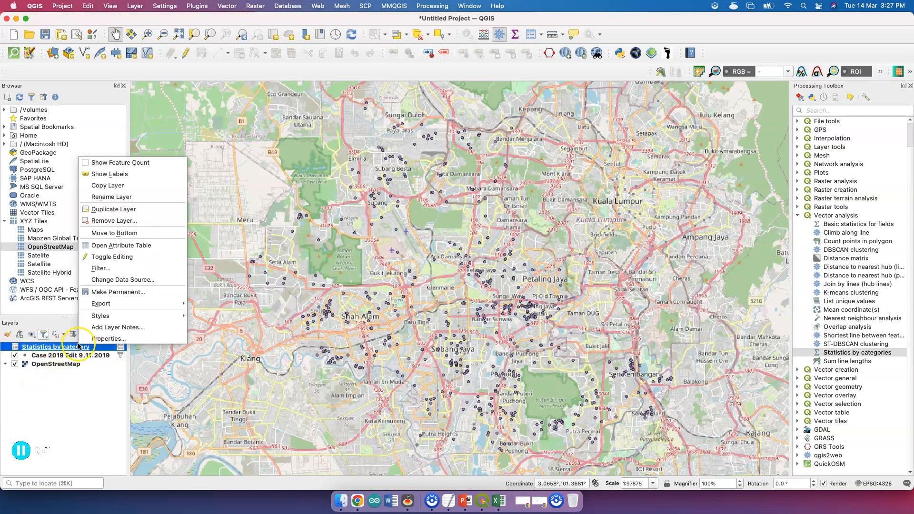
{"action": "left_click", "coordinate": [149, 218]}
{"action": "left_click", "coordinate": [485, 264]}
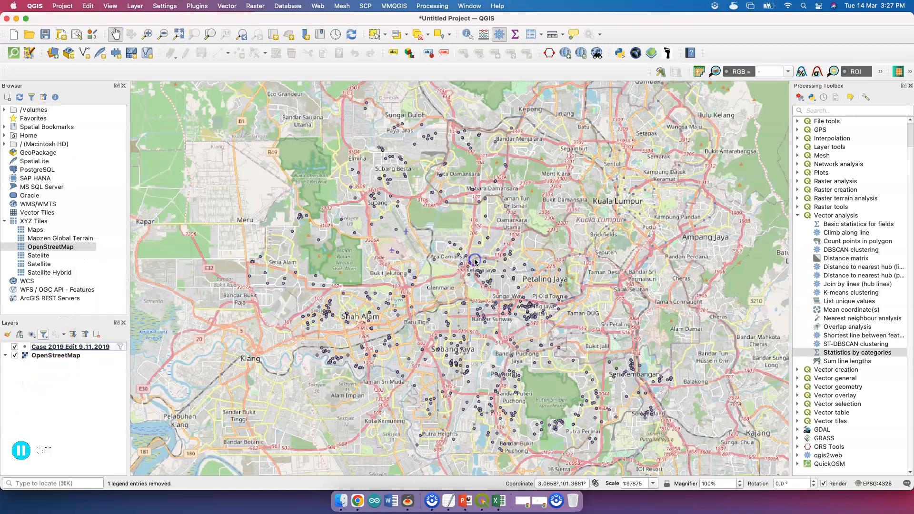
Open the Statistics by categories tool, place its dialog over the map's middle and widen it.
{"action": "double_click", "coordinate": [857, 354]}
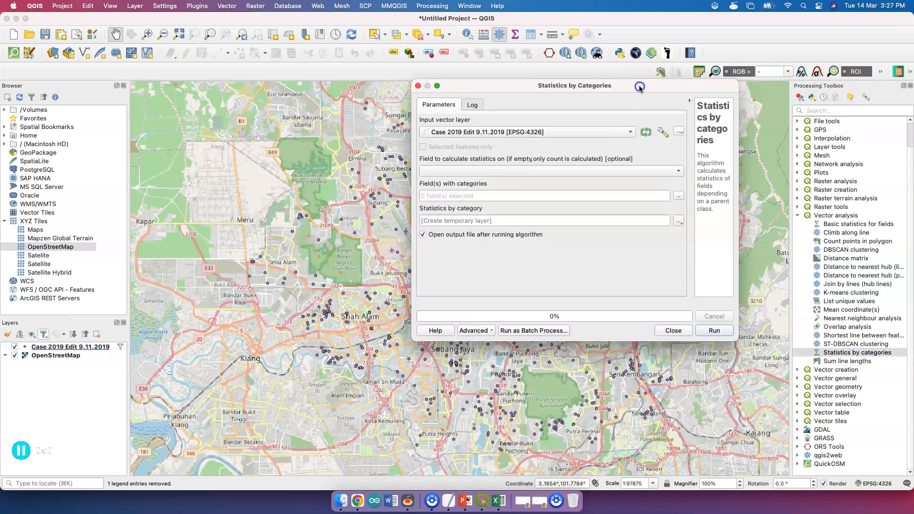
{"action": "left_click_drag", "start_coordinate": [640, 89], "coordinate": [461, 139]}
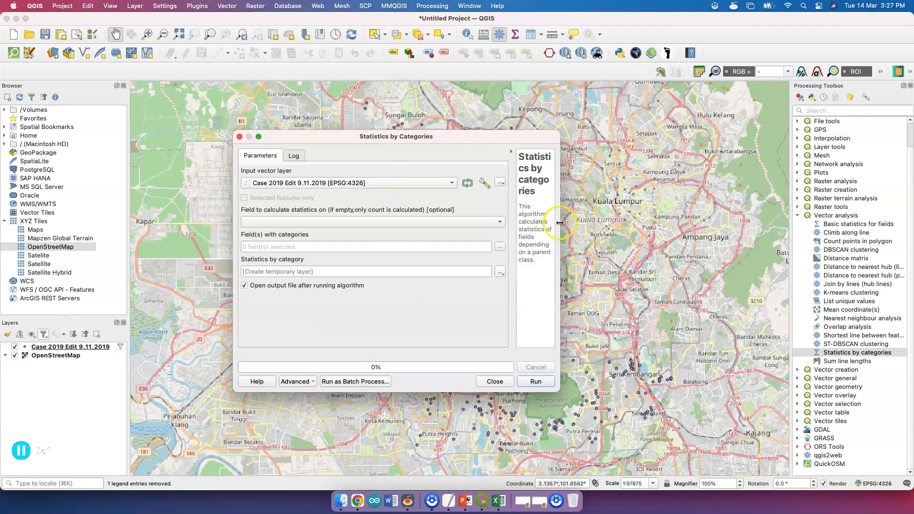
{"action": "left_click_drag", "start_coordinate": [560, 224], "coordinate": [698, 222]}
{"action": "left_click_drag", "start_coordinate": [648, 238], "coordinate": [586, 240]}
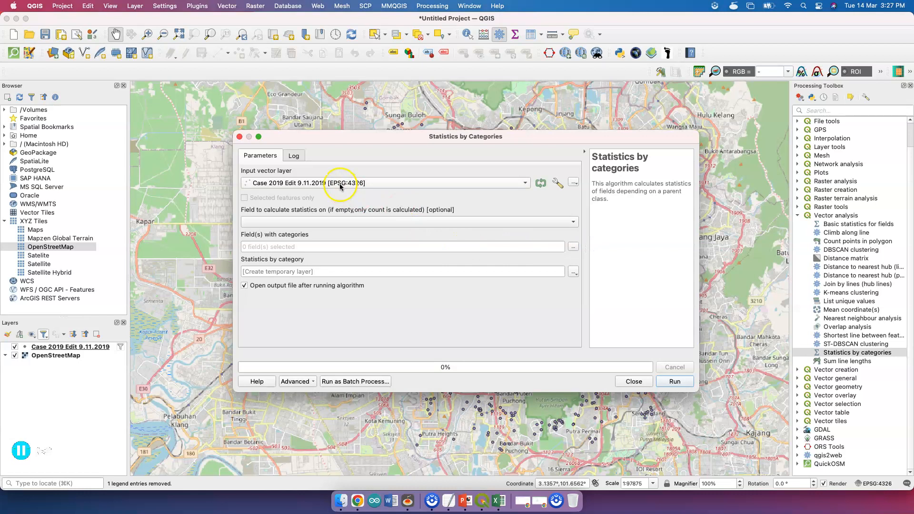
Examine the fields in the Case 2019 Edit 9.11.2019 layer's attribute table.
{"action": "left_click", "coordinate": [95, 348]}
{"action": "right_click", "coordinate": [96, 349]}
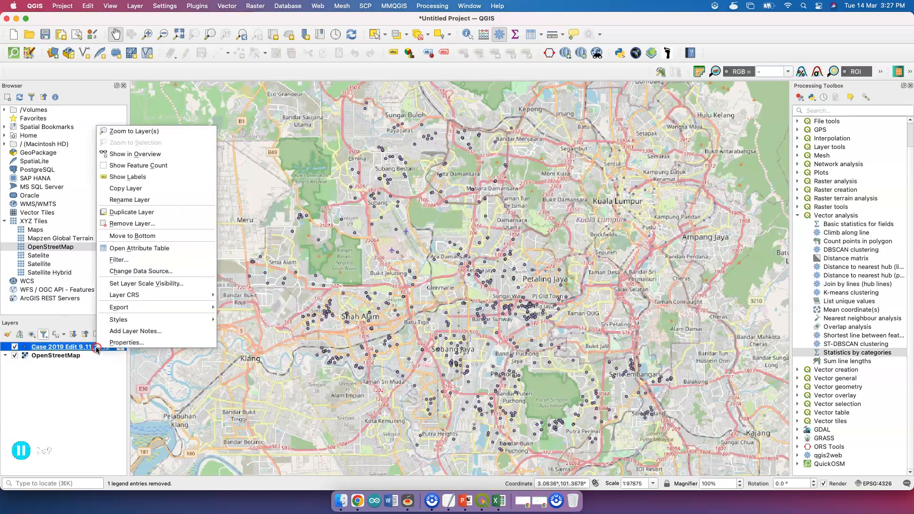
{"action": "left_click", "coordinate": [161, 251]}
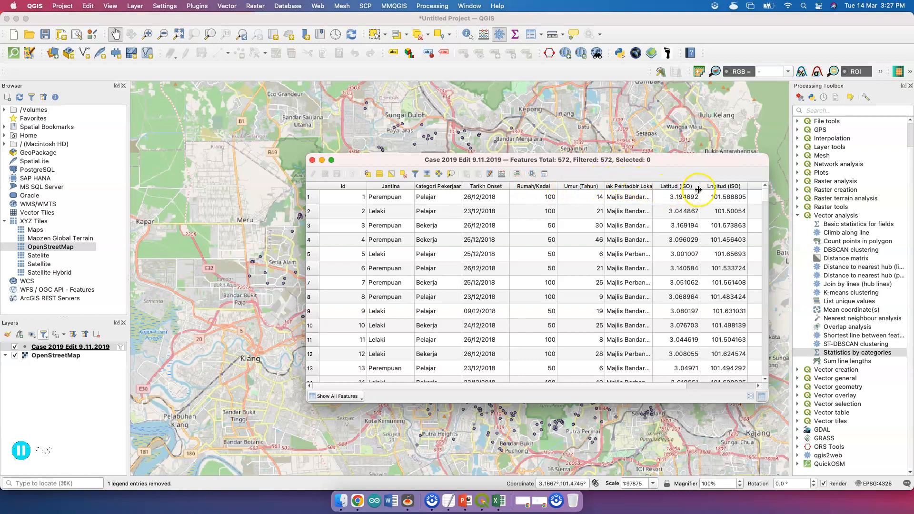
{"action": "scroll", "coordinate": [698, 190], "scroll_direction": "right", "scroll_amount": 5}
{"action": "left_click_drag", "start_coordinate": [610, 133], "coordinate": [459, 278]}
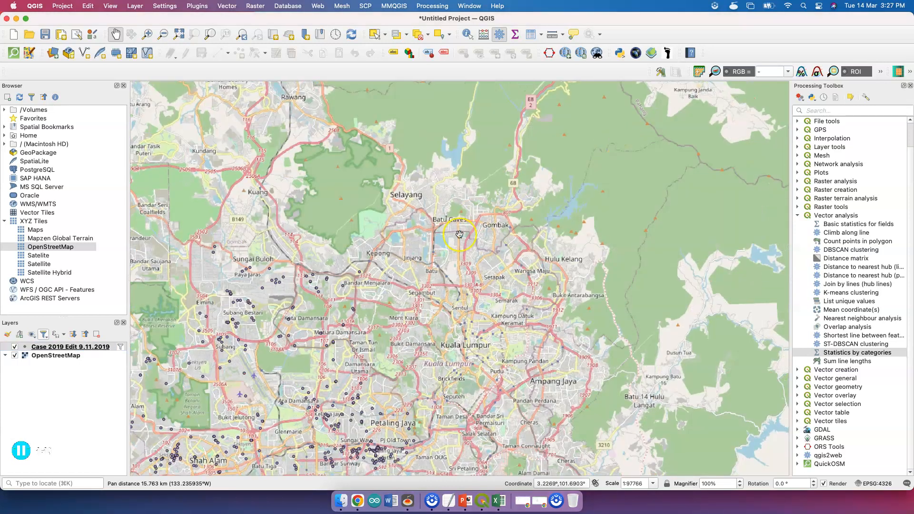
Run Statistics by Categories with Umur (Tahun) as the statistics field and Jantina as the category field, and close the dialog.
{"action": "key", "text": "ctrl+Up"}
{"action": "left_click", "coordinate": [619, 174]}
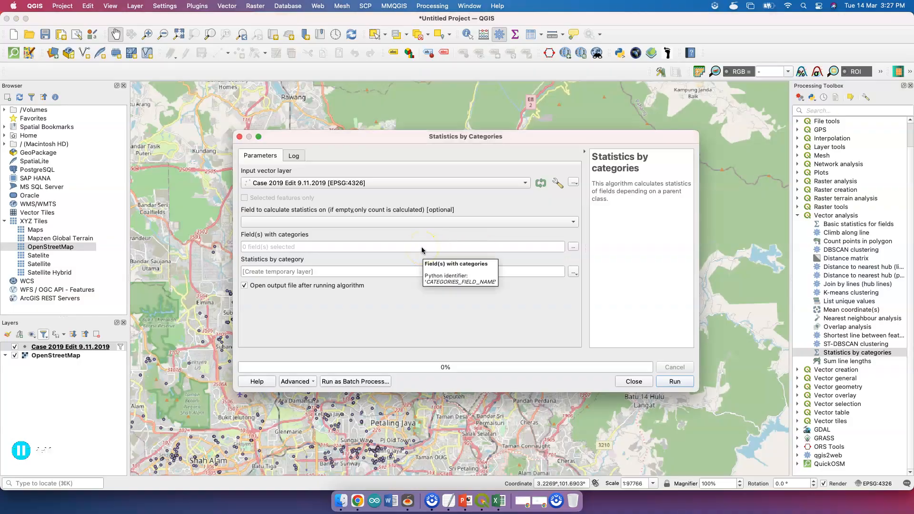
{"action": "left_click", "coordinate": [450, 222]}
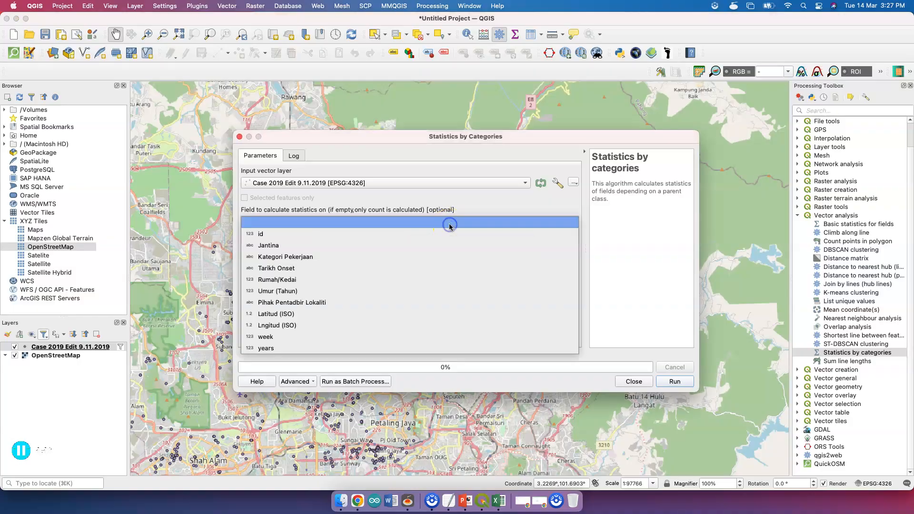
{"action": "left_click", "coordinate": [383, 291]}
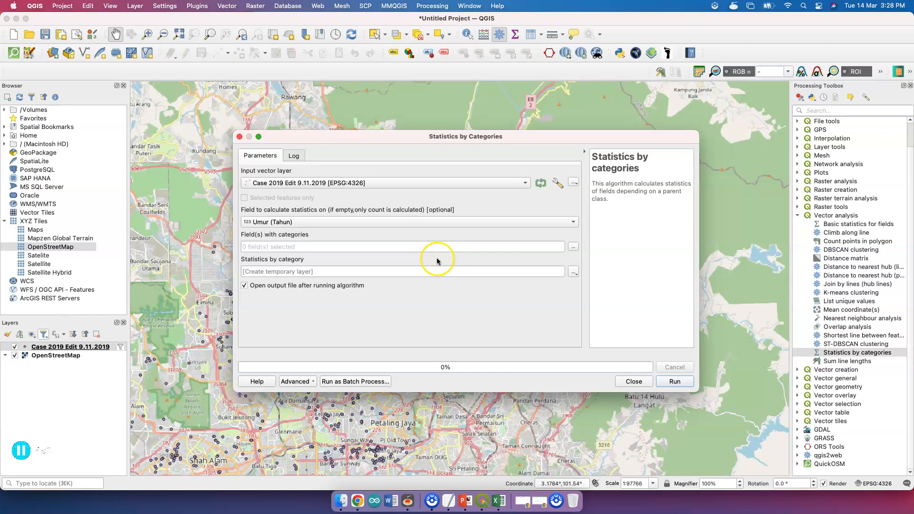
{"action": "left_click", "coordinate": [573, 248]}
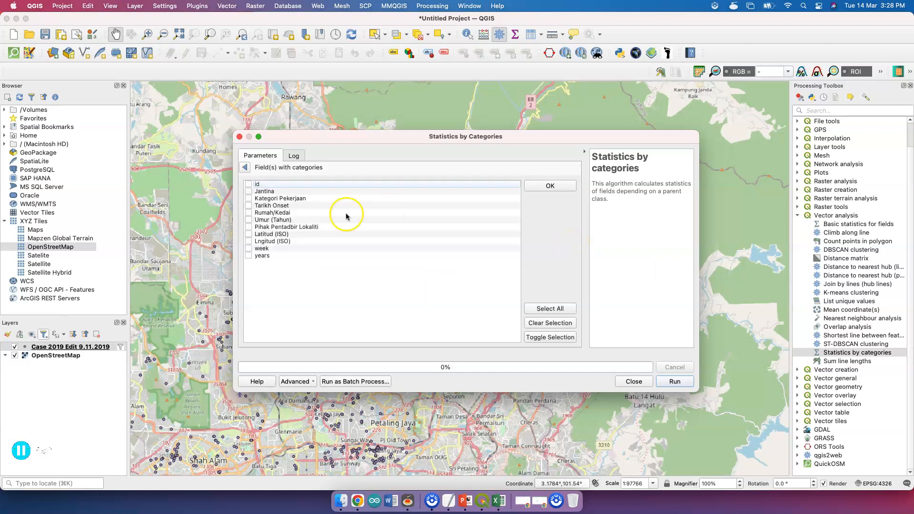
{"action": "left_click", "coordinate": [248, 191]}
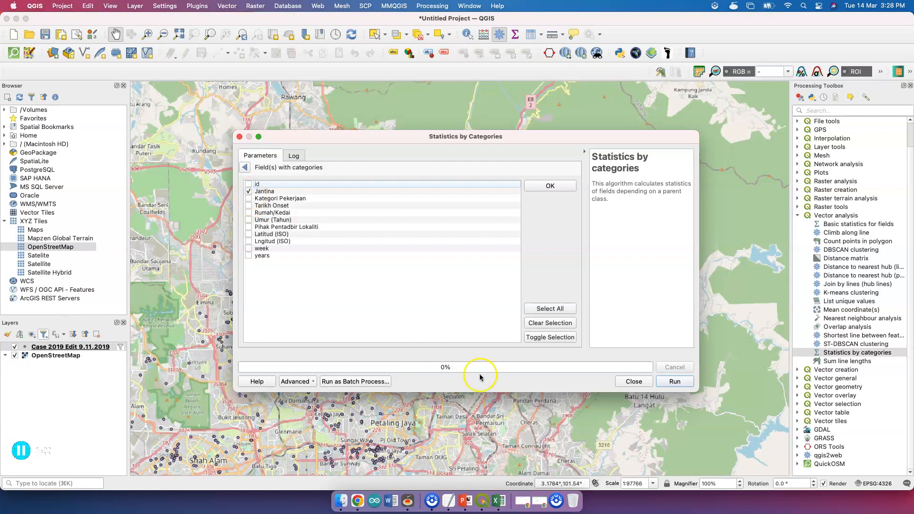
{"action": "left_click", "coordinate": [680, 384]}
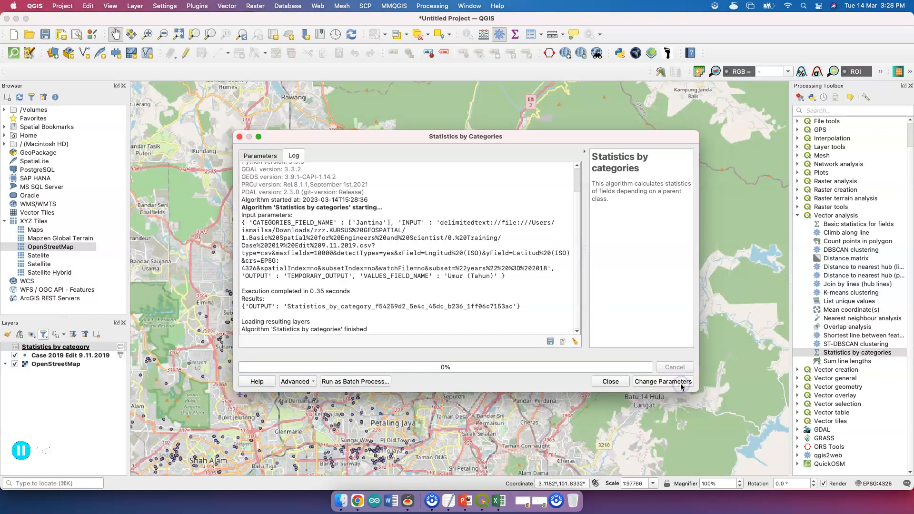
{"action": "left_click", "coordinate": [613, 384]}
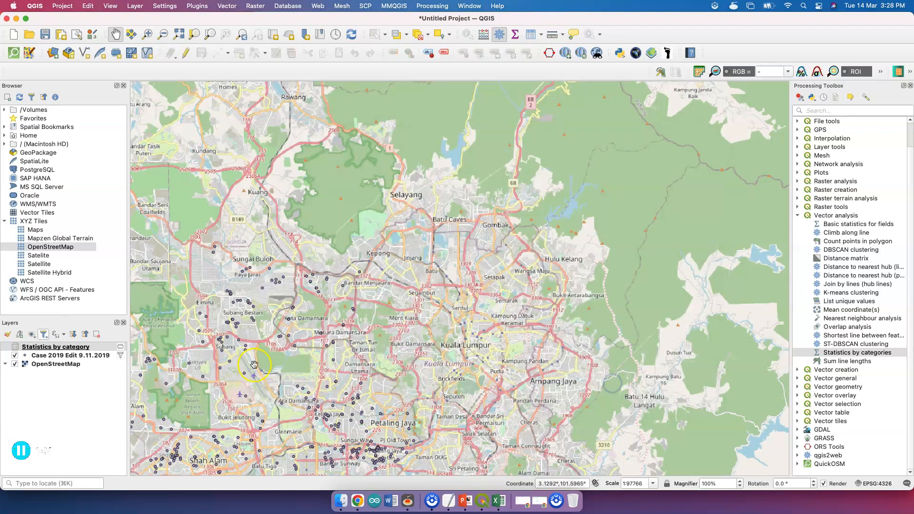
Open the Statistics by category layer's attribute table and compare count, unique, min and max for Perempuan and Lelaki.
{"action": "right_click", "coordinate": [88, 350]}
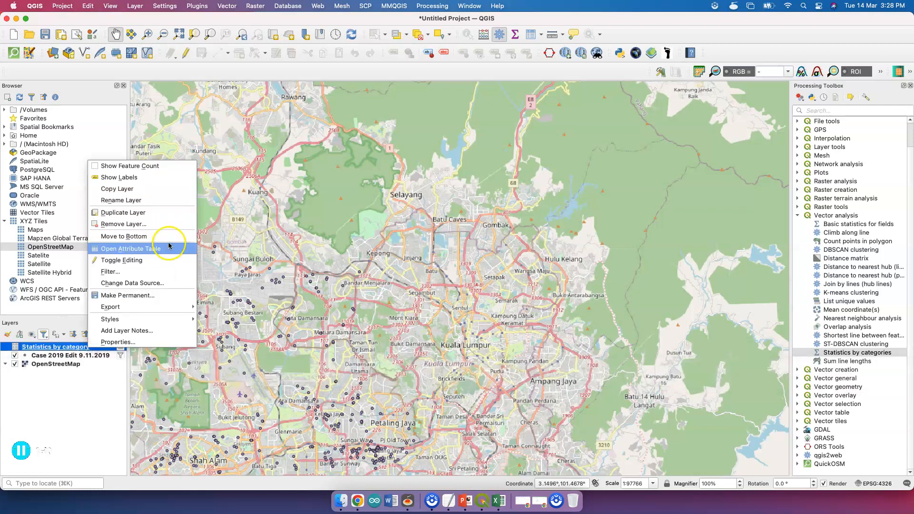
{"action": "left_click", "coordinate": [170, 251]}
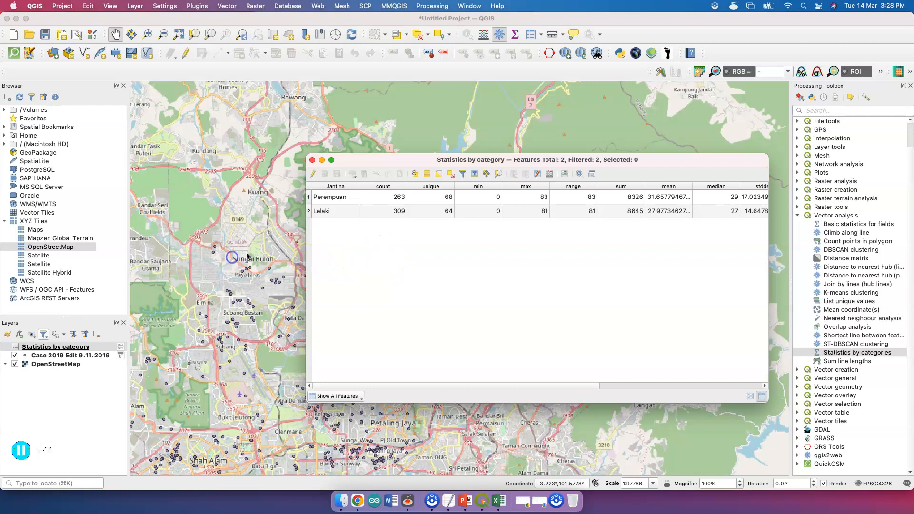
{"action": "left_click", "coordinate": [396, 198]}
{"action": "left_click", "coordinate": [399, 213]}
{"action": "left_click", "coordinate": [450, 198]}
{"action": "left_click", "coordinate": [445, 212]}
{"action": "left_click", "coordinate": [493, 197]}
{"action": "left_click", "coordinate": [492, 212]}
{"action": "left_click", "coordinate": [536, 198]}
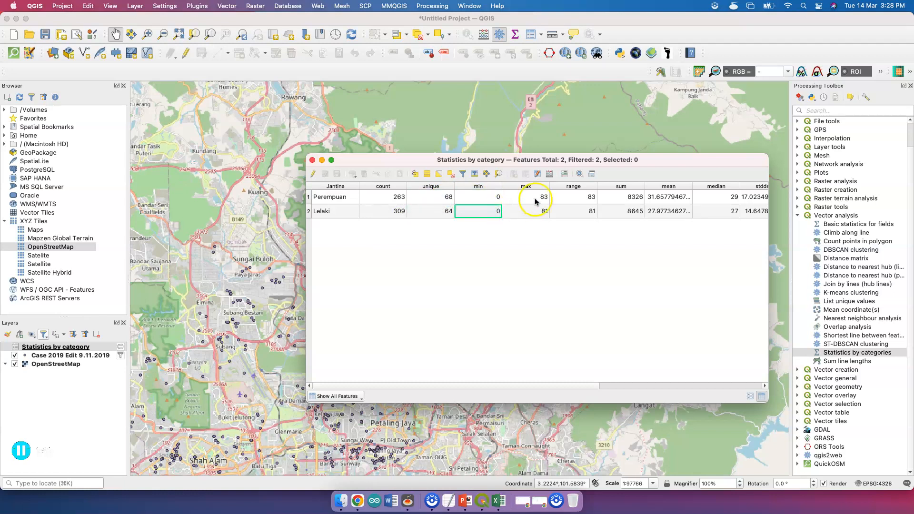
{"action": "left_click", "coordinate": [530, 216]}
Compare the sum, mean and remaining age statistics of both Jantina categories, and close the attribute table.
{"action": "scroll", "coordinate": [548, 223], "scroll_direction": "right", "scroll_amount": 5}
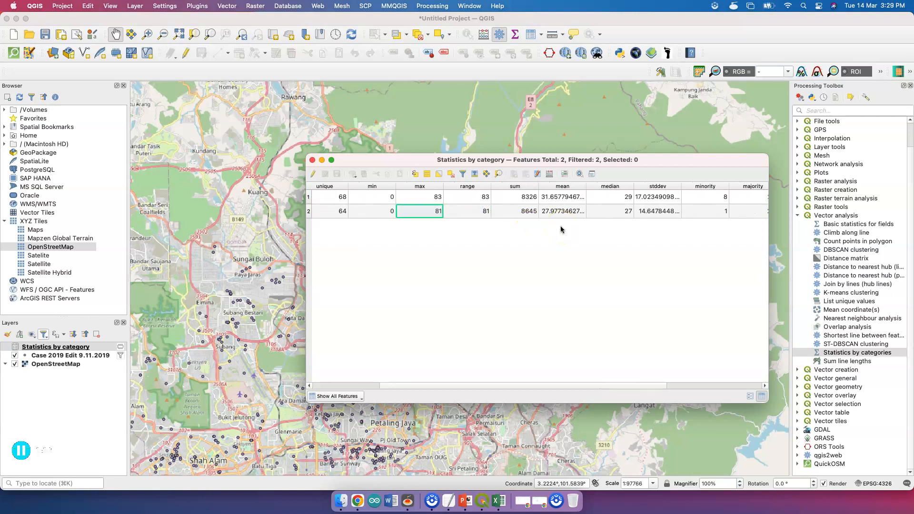
{"action": "left_click", "coordinate": [519, 197]}
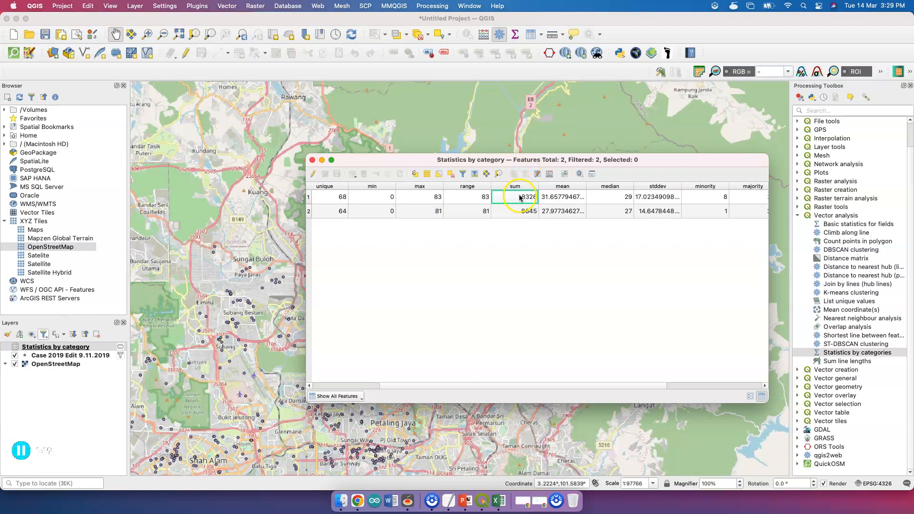
{"action": "scroll", "coordinate": [550, 206], "scroll_direction": "right", "scroll_amount": 3}
{"action": "left_click", "coordinate": [470, 196]}
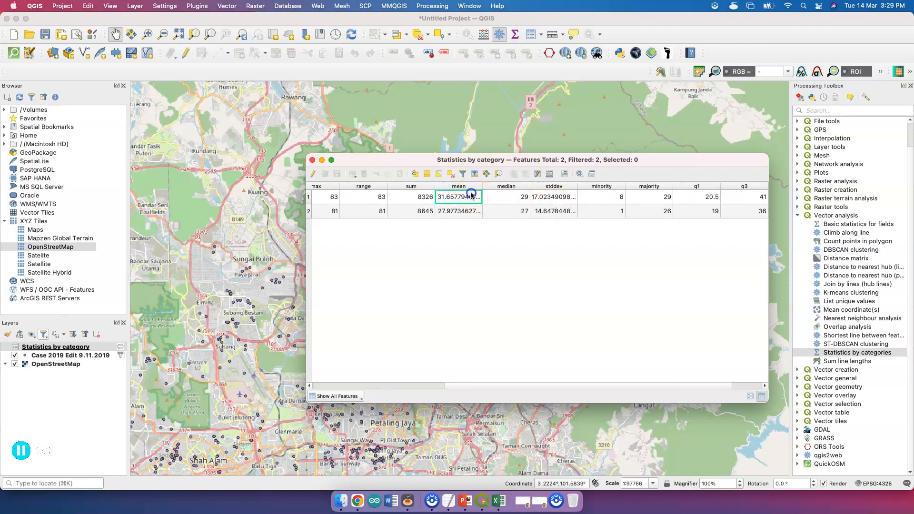
{"action": "scroll", "coordinate": [469, 199], "scroll_direction": "left", "scroll_amount": 5}
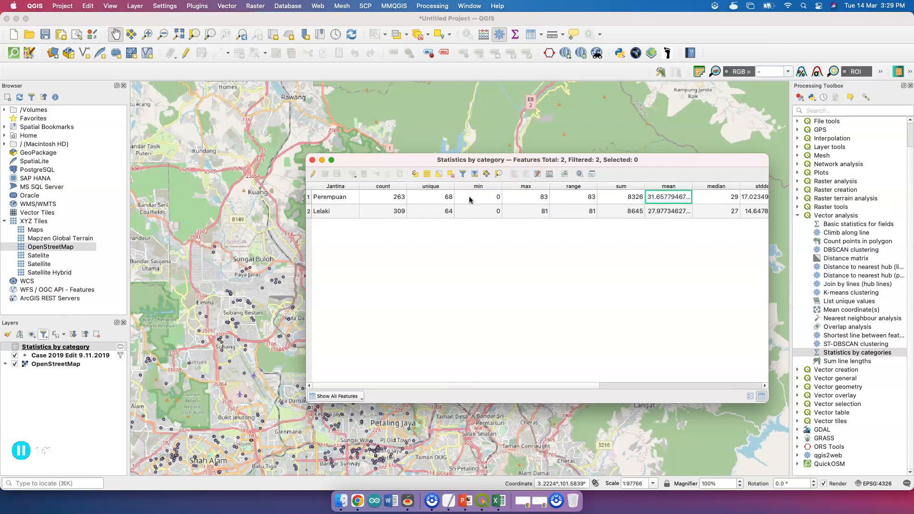
{"action": "scroll", "coordinate": [469, 200], "scroll_direction": "right", "scroll_amount": 5}
{"action": "left_click", "coordinate": [461, 212]}
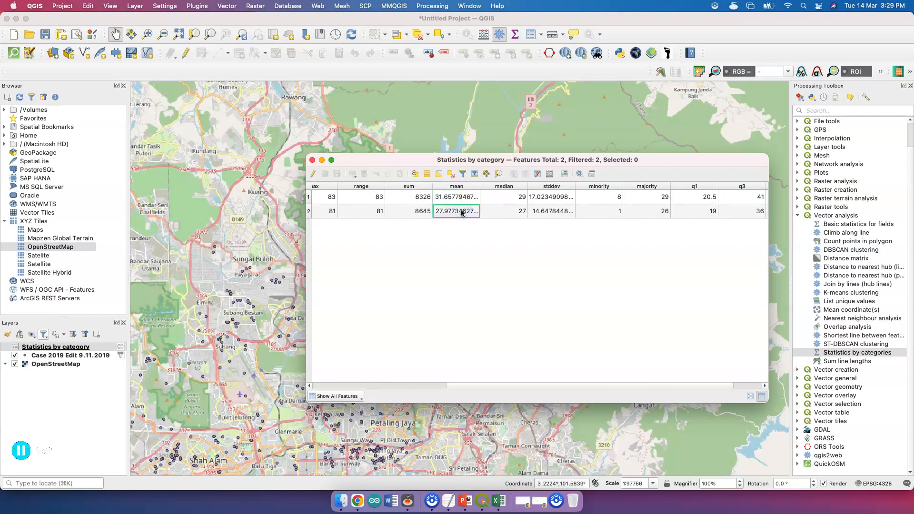
{"action": "left_click", "coordinate": [456, 198]}
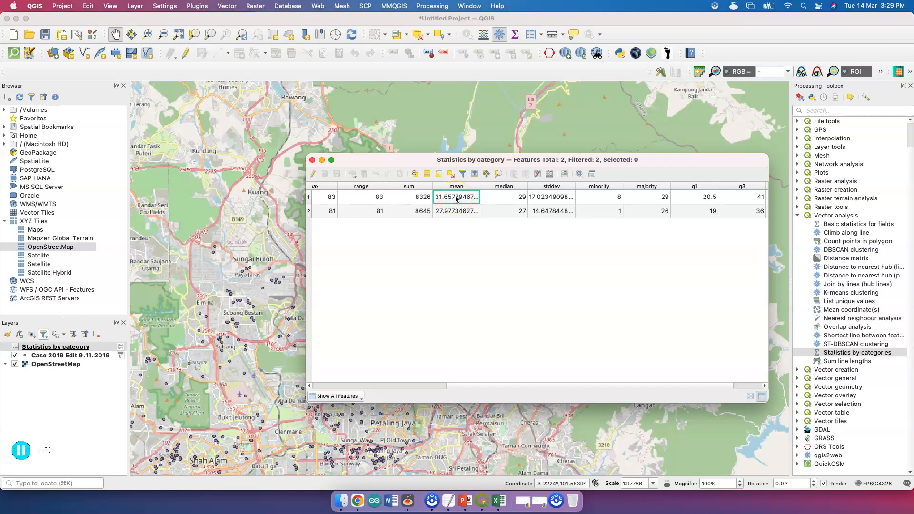
{"action": "scroll", "coordinate": [456, 199], "scroll_direction": "left", "scroll_amount": 4}
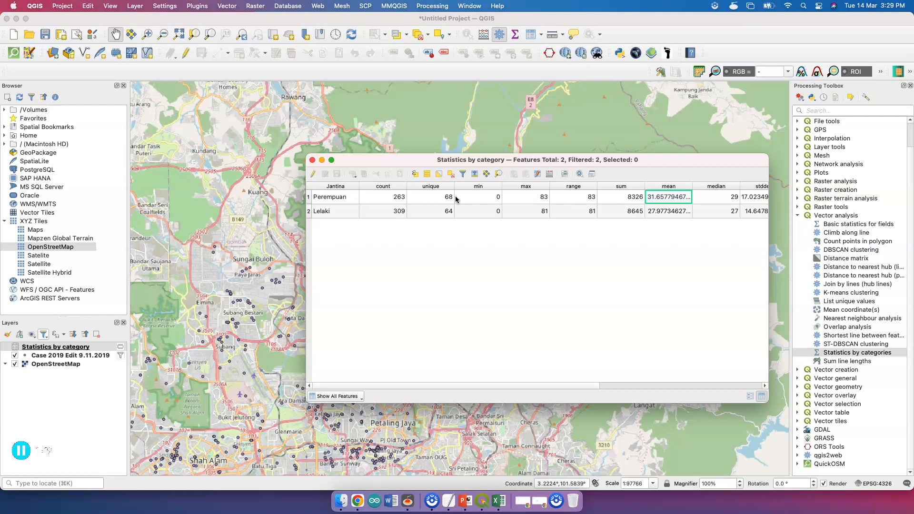
{"action": "scroll", "coordinate": [593, 204], "scroll_direction": "right", "scroll_amount": 5}
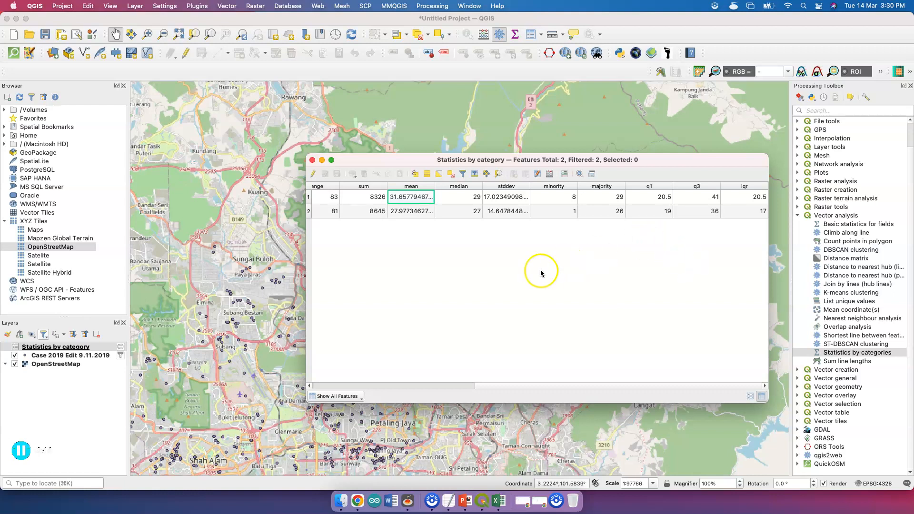
{"action": "left_click", "coordinate": [312, 160]}
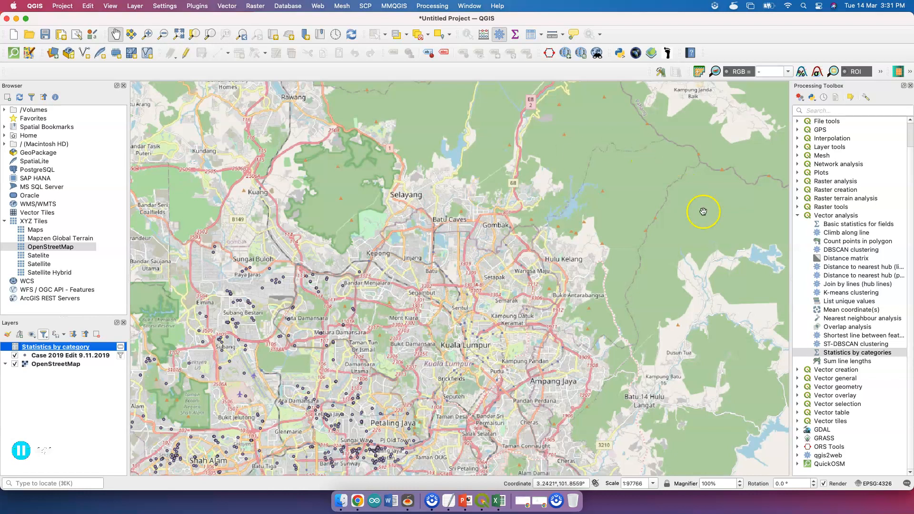
Run Basic Statistics for Fields on the Case 2019 Edit 9.11.2019 layer, calculating on the Umur (Tahun) field.
{"action": "left_click", "coordinate": [840, 224]}
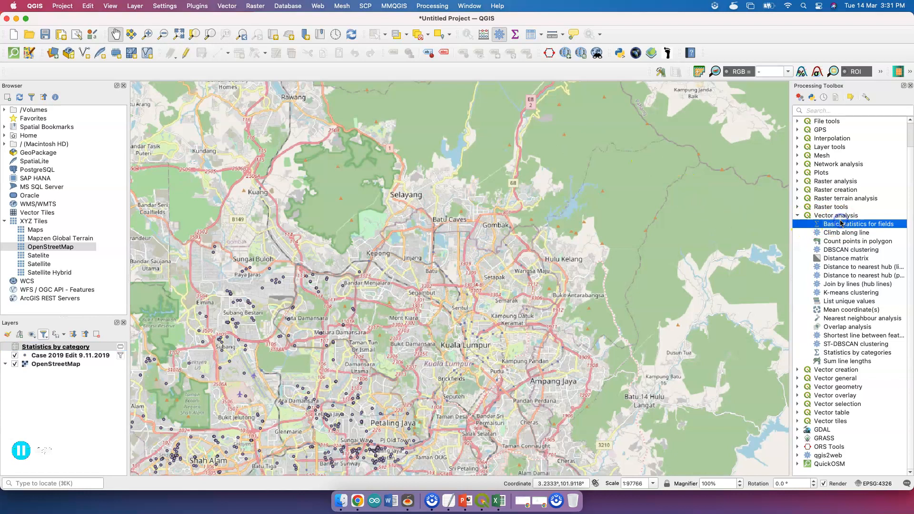
{"action": "double_click", "coordinate": [840, 223]}
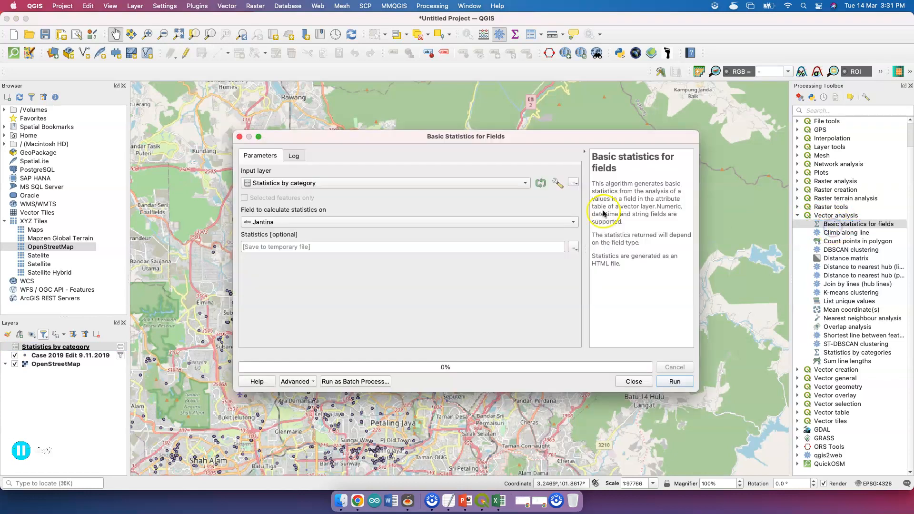
{"action": "left_click", "coordinate": [411, 184]}
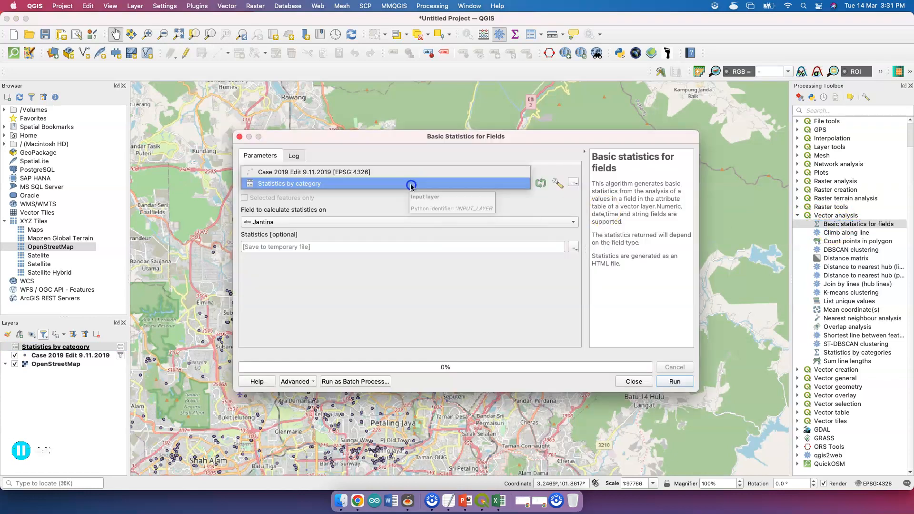
{"action": "left_click", "coordinate": [405, 176]}
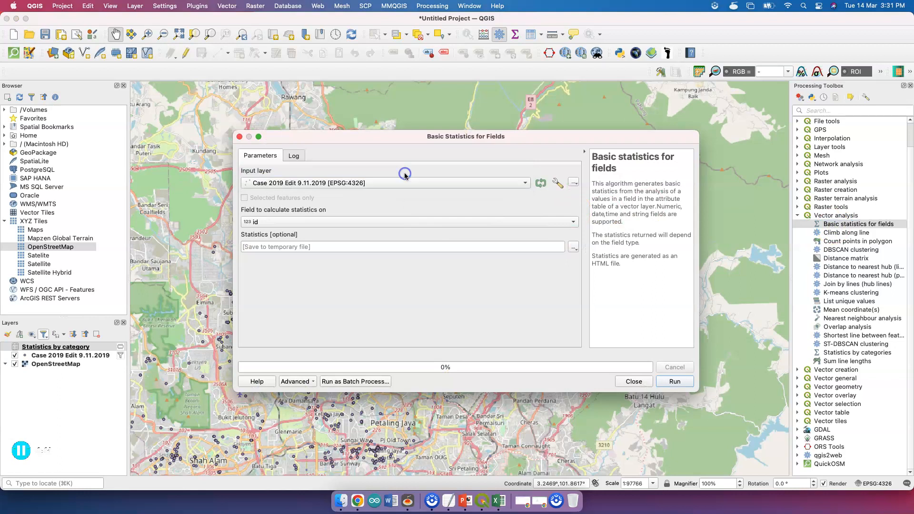
{"action": "left_click", "coordinate": [371, 225]}
{"action": "left_click", "coordinate": [350, 281]}
{"action": "left_click", "coordinate": [675, 381]}
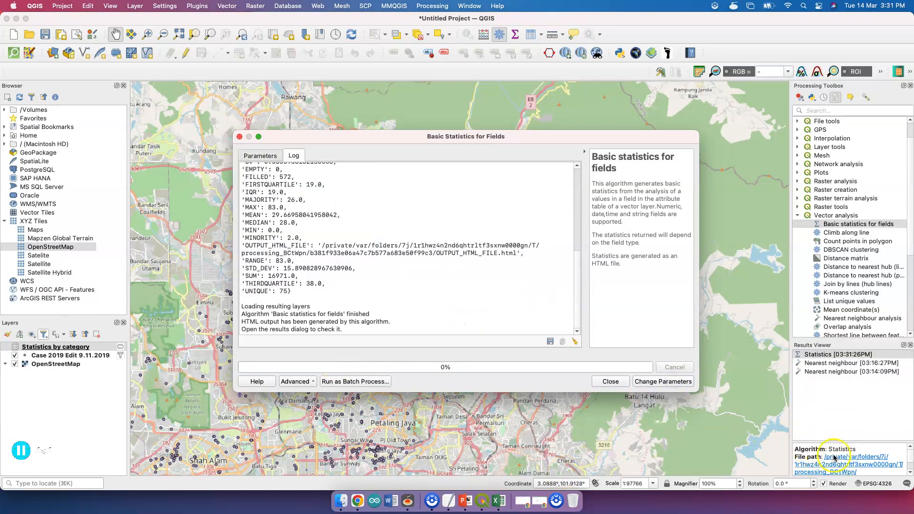
Open the generated HTML statistics report in Chrome to review the age values, close it, and return to QGIS.
{"action": "left_click", "coordinate": [847, 458]}
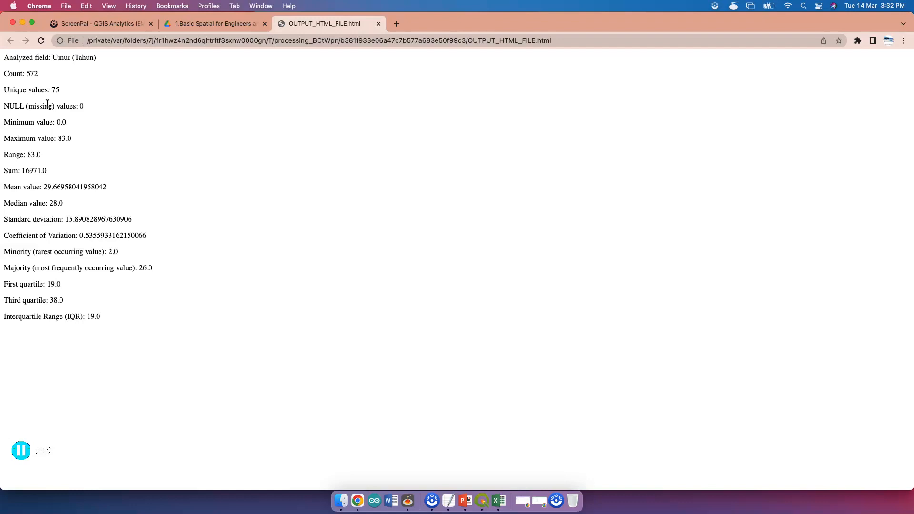
{"action": "left_click", "coordinate": [379, 24]}
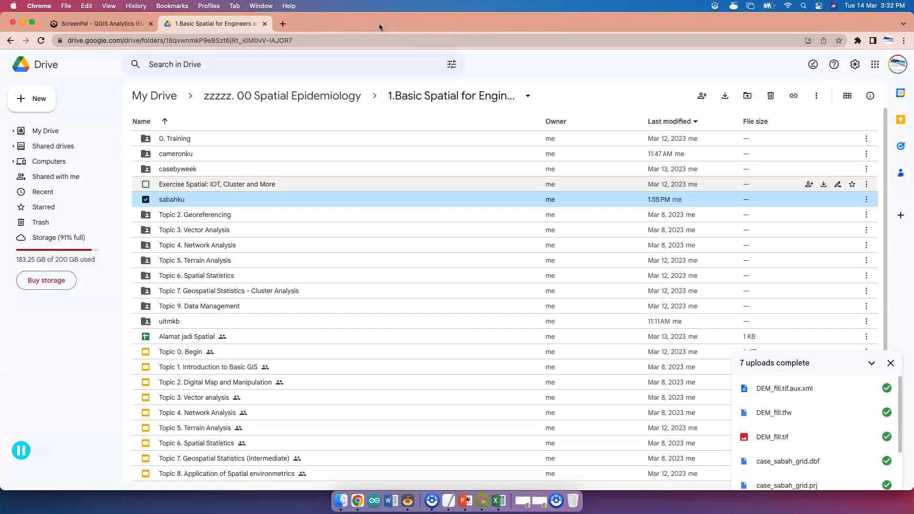
{"action": "key", "text": "ctrl+Up"}
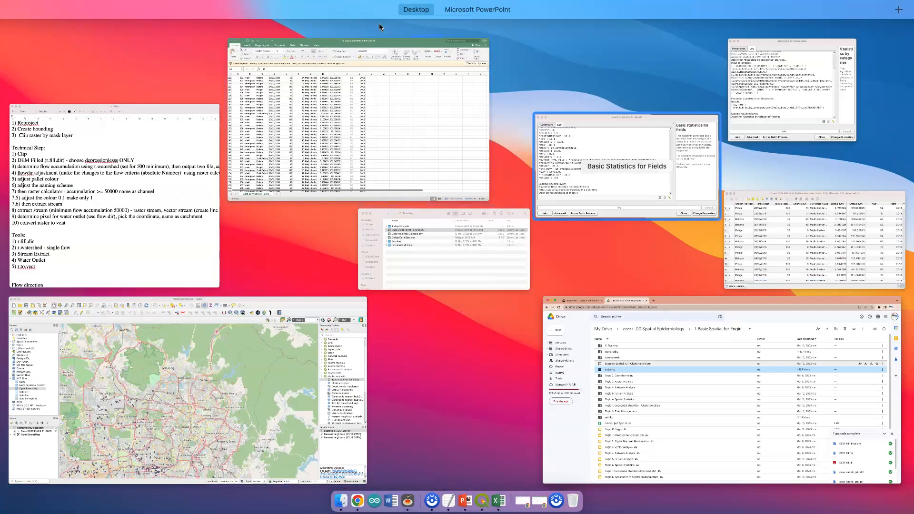
{"action": "key", "text": "ctrl+Up"}
Close the Basic Statistics for Fields dialog and the Results Viewer.
{"action": "left_click", "coordinate": [605, 373]}
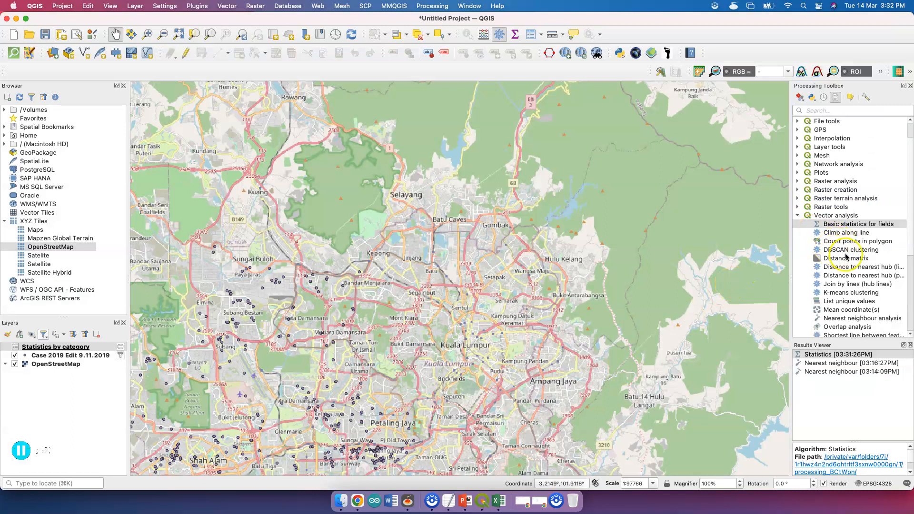
{"action": "scroll", "coordinate": [846, 257], "scroll_direction": "down", "scroll_amount": 3}
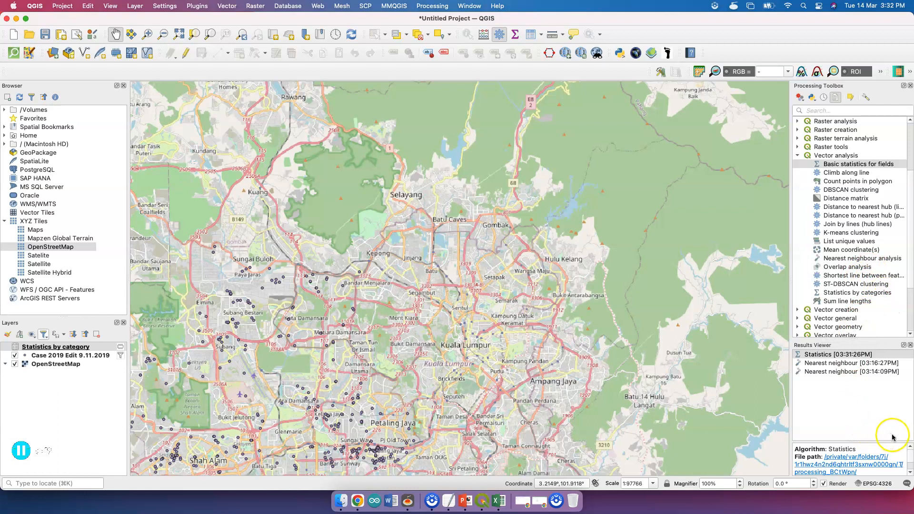
{"action": "left_click", "coordinate": [910, 346]}
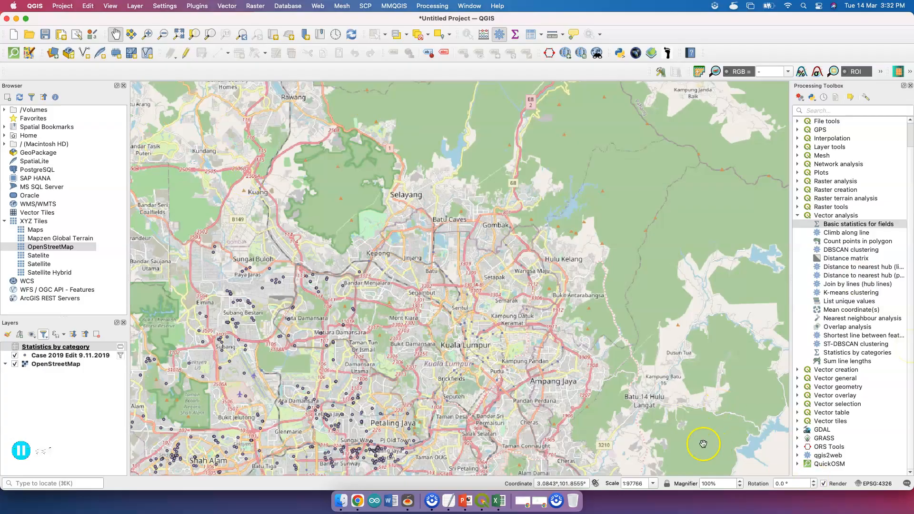
Switch to the Topic 6. Spatial Statistics presentation in PowerPoint and advance to the Menghasilkan Sample raster slide.
{"action": "key", "text": "ctrl+Right"}
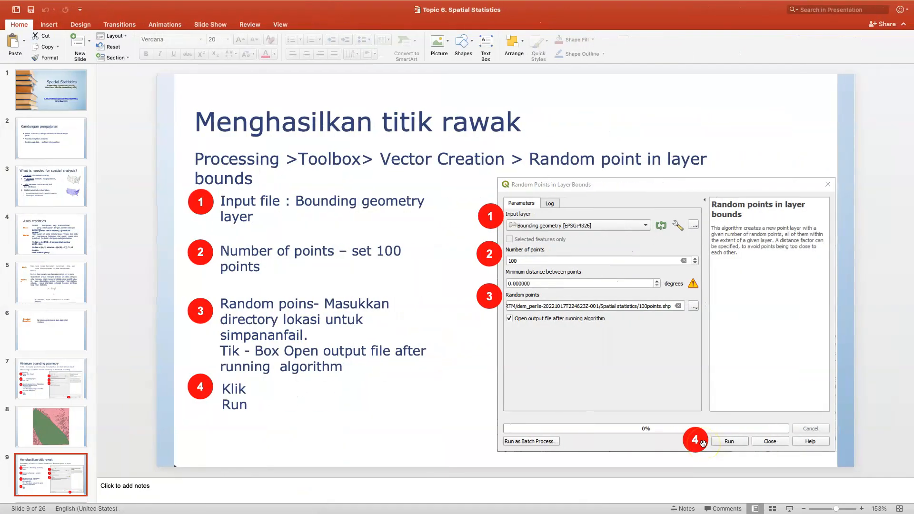
{"action": "left_click", "coordinate": [45, 473]}
{"action": "key", "text": "Down"}
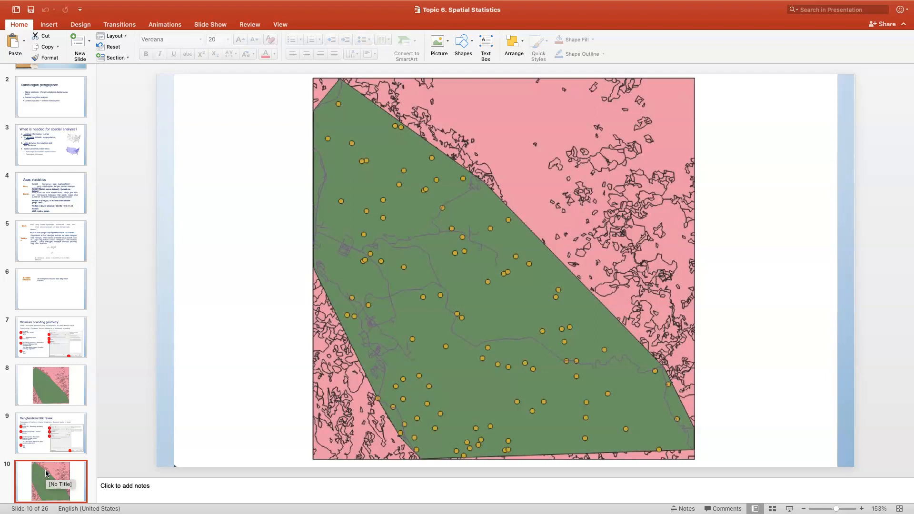
{"action": "key", "text": "Down"}
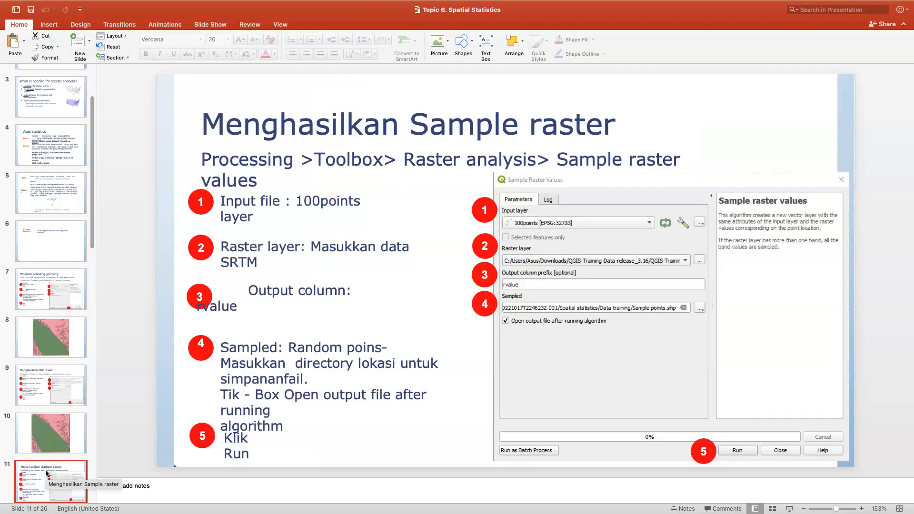